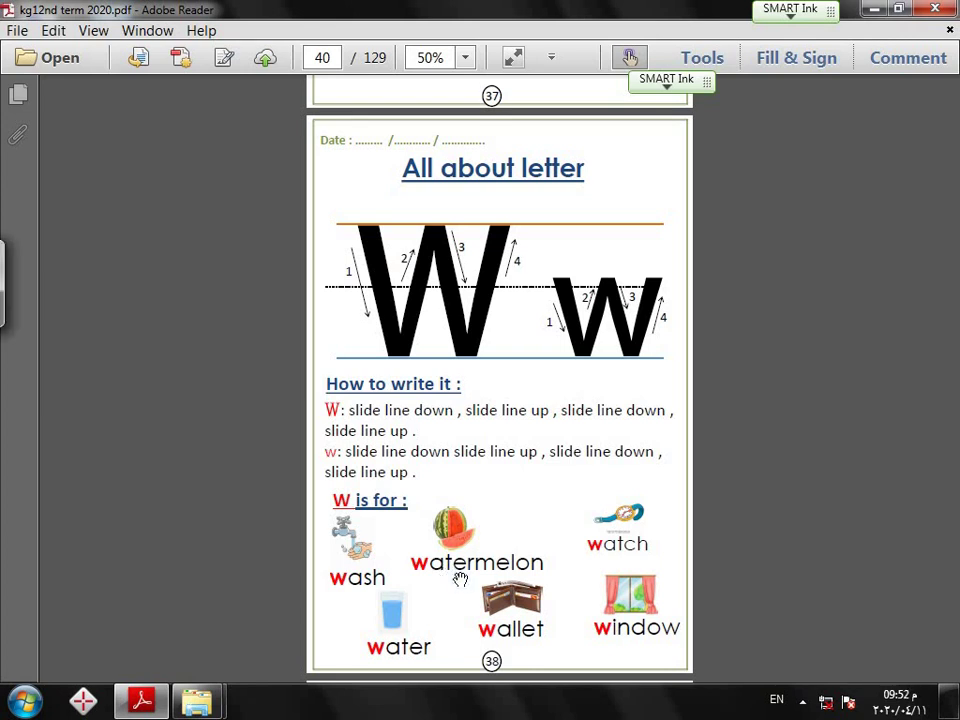
Scroll and pan to page 41 to show the whole 'Trace and write letter W' worksheet down to the letter train
{"action": "left_click", "coordinate": [641, 558]}
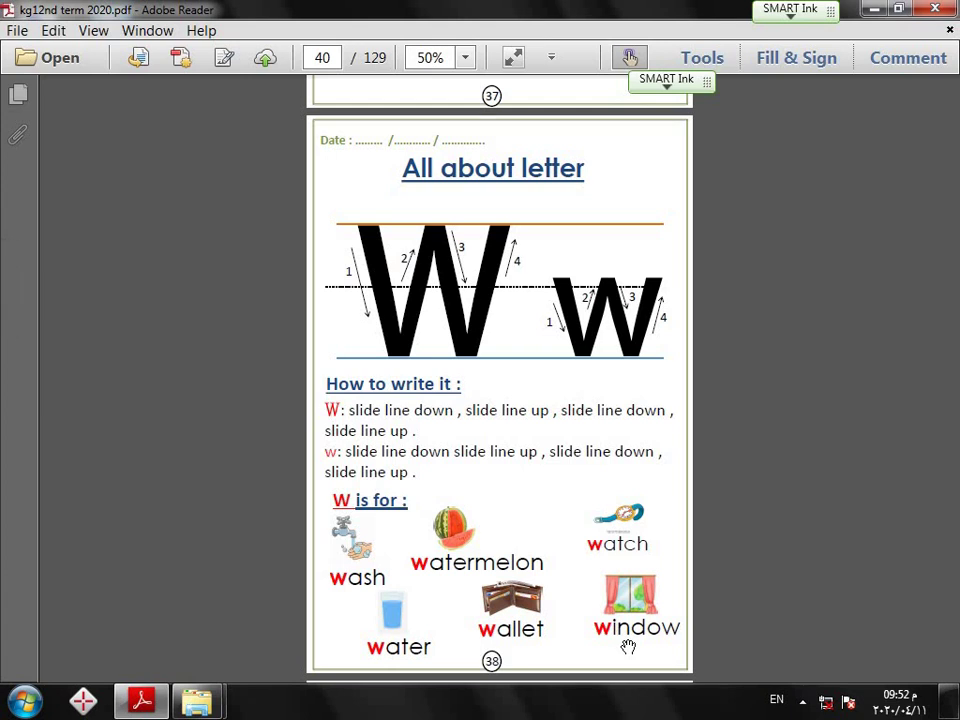
{"action": "scroll", "coordinate": [630, 410], "scroll_direction": "down", "scroll_amount": 4}
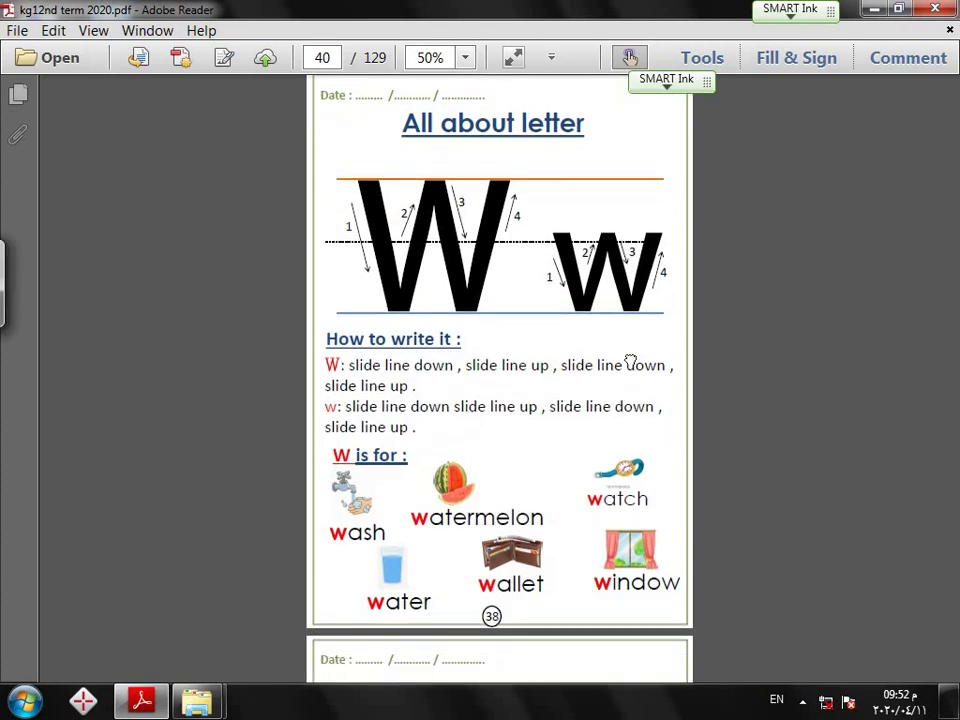
{"action": "mouse_move", "coordinate": [528, 518]}
{"action": "left_mouse_down"}
{"action": "mouse_move", "coordinate": [512, 213]}
{"action": "mouse_move", "coordinate": [523, 187]}
{"action": "left_mouse_up"}
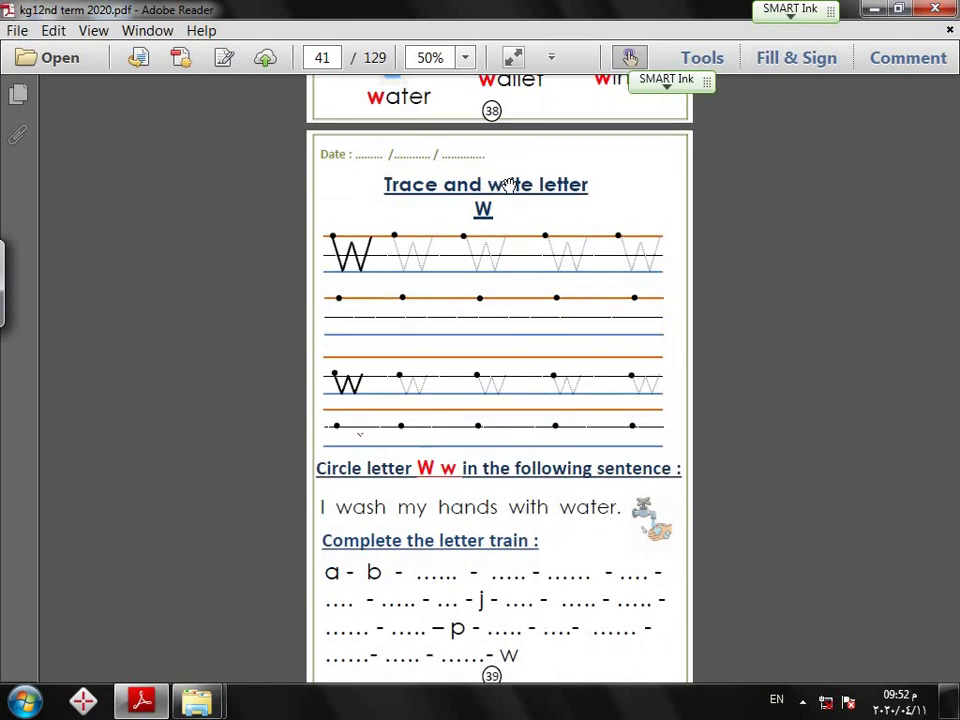
{"action": "mouse_move", "coordinate": [529, 400]}
{"action": "left_mouse_down"}
{"action": "mouse_move", "coordinate": [527, 355]}
{"action": "mouse_move", "coordinate": [521, 371]}
{"action": "left_mouse_up"}
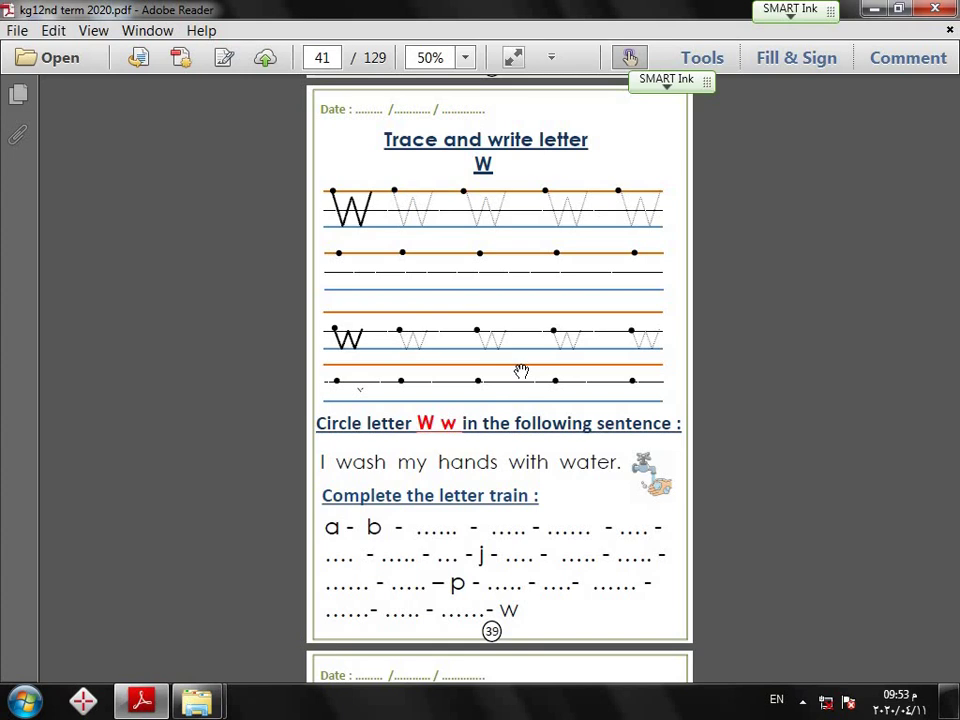
Pick the green SMART Ink pen and trace the first two dotted capital W's
{"action": "left_click", "coordinate": [805, 12]}
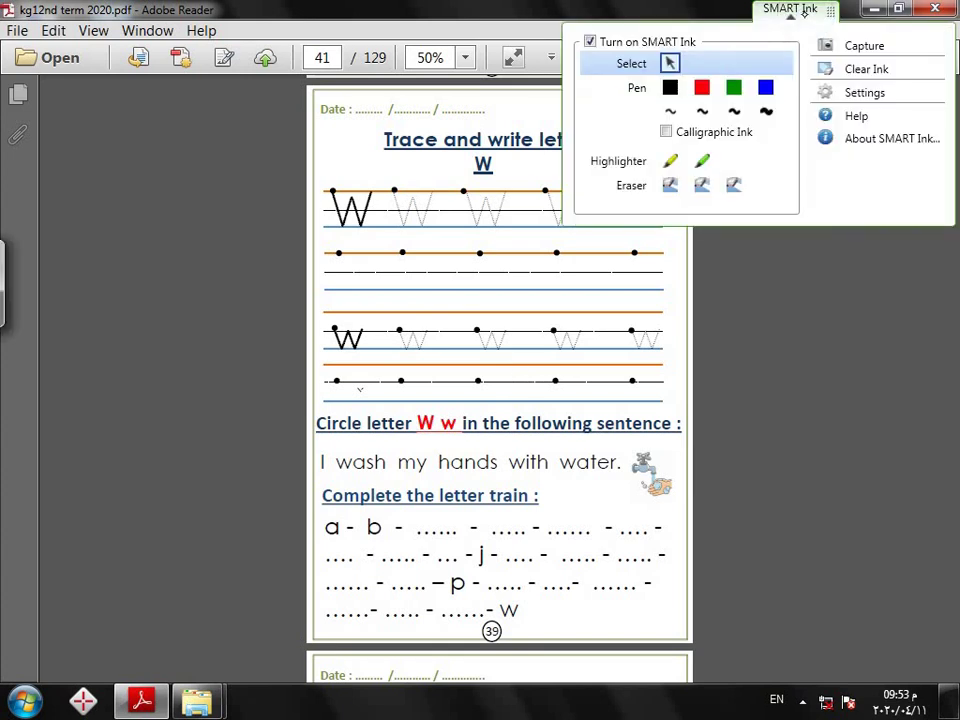
{"action": "left_click", "coordinate": [734, 111]}
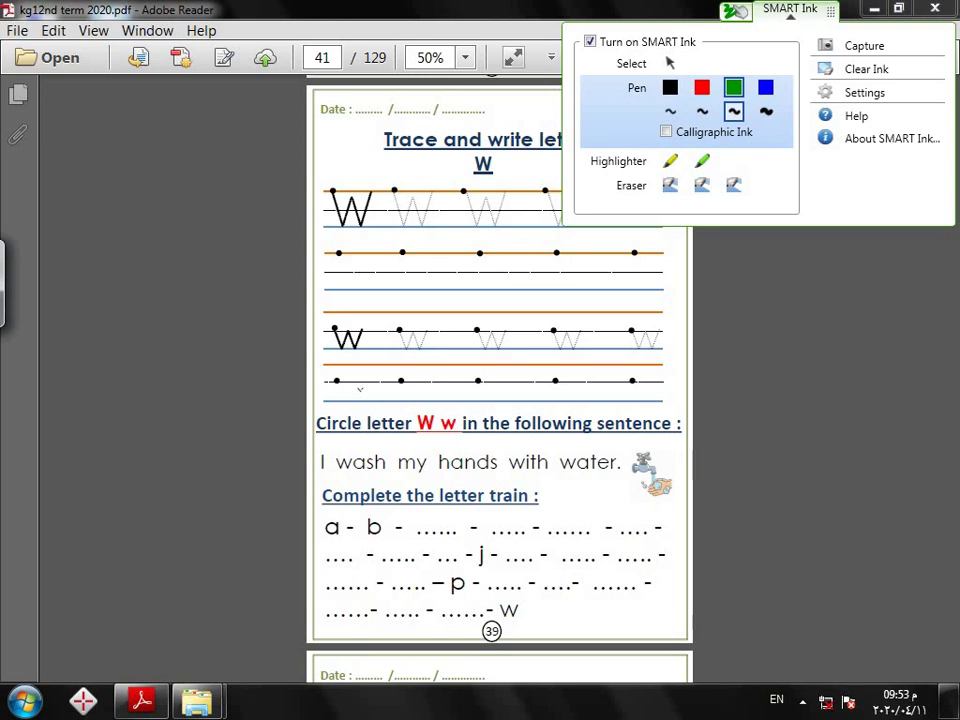
{"action": "mouse_move", "coordinate": [392, 190]}
{"action": "left_mouse_down"}
{"action": "mouse_move", "coordinate": [404, 226]}
{"action": "mouse_move", "coordinate": [412, 201]}
{"action": "mouse_move", "coordinate": [421, 226]}
{"action": "mouse_move", "coordinate": [433, 190]}
{"action": "left_mouse_up"}
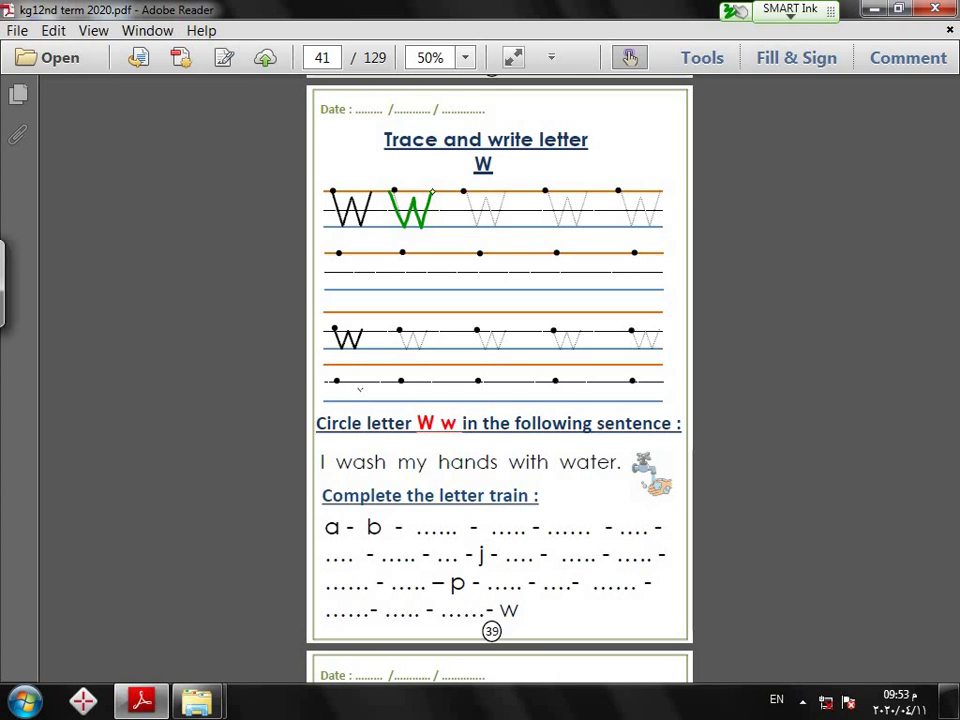
{"action": "mouse_move", "coordinate": [463, 194]}
{"action": "left_mouse_down"}
{"action": "mouse_move", "coordinate": [477, 228]}
{"action": "mouse_move", "coordinate": [482, 196]}
{"action": "mouse_move", "coordinate": [494, 225]}
{"action": "mouse_move", "coordinate": [511, 189]}
{"action": "left_mouse_up"}
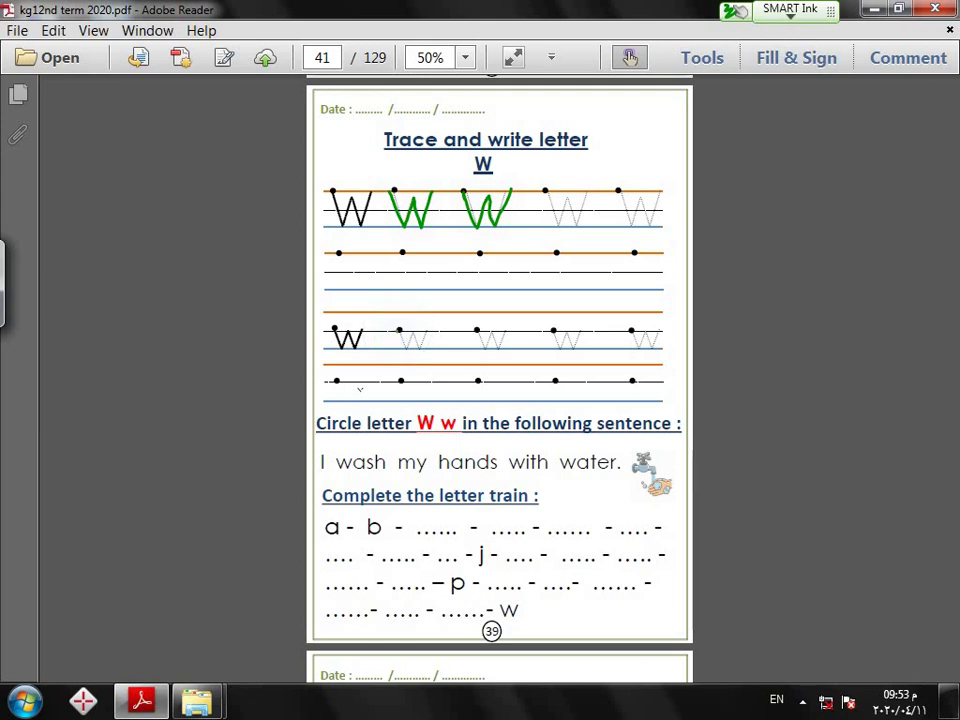
Trace the dotted lowercase w, then write a freehand lowercase w on the blank line below
{"action": "mouse_move", "coordinate": [399, 331]}
{"action": "left_mouse_down"}
{"action": "mouse_move", "coordinate": [404, 347]}
{"action": "mouse_move", "coordinate": [411, 330]}
{"action": "mouse_move", "coordinate": [418, 347]}
{"action": "mouse_move", "coordinate": [427, 330]}
{"action": "left_mouse_up"}
{"action": "left_click", "coordinate": [338, 388]}
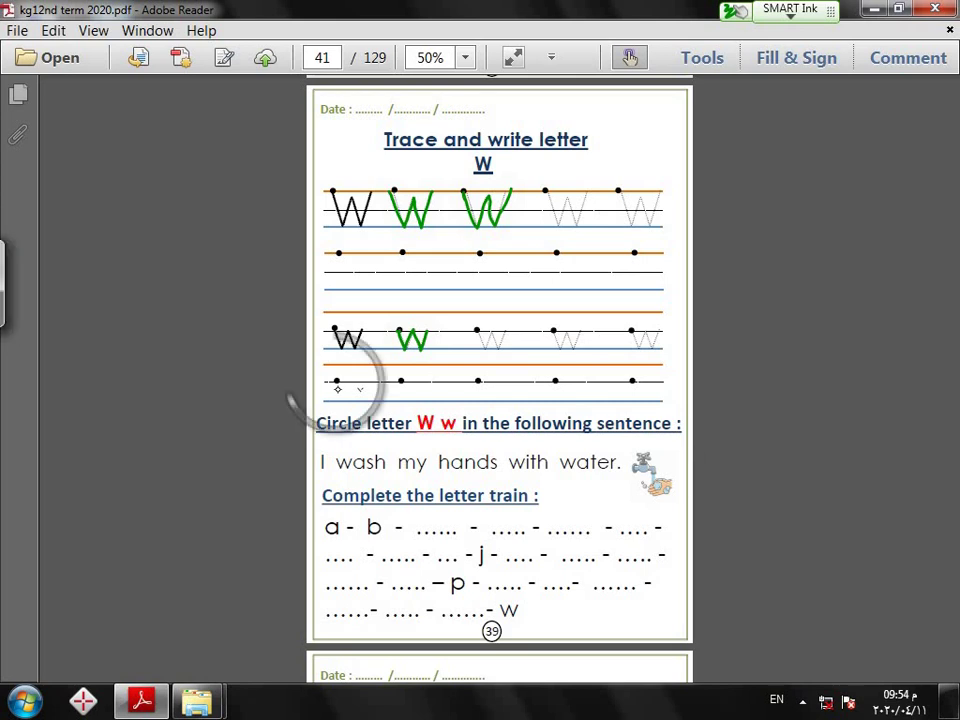
{"action": "right_click", "coordinate": [338, 388]}
{"action": "left_click", "coordinate": [333, 381]}
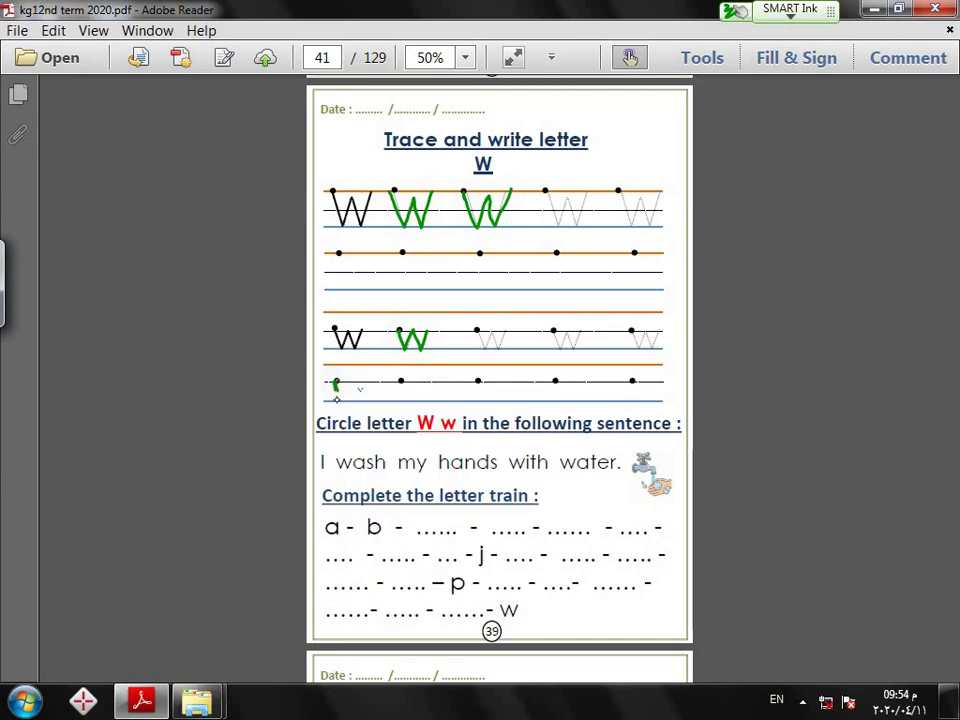
{"action": "mouse_move", "coordinate": [336, 383]}
{"action": "left_mouse_down"}
{"action": "mouse_move", "coordinate": [338, 394]}
{"action": "mouse_move", "coordinate": [346, 382]}
{"action": "mouse_move", "coordinate": [349, 397]}
{"action": "mouse_move", "coordinate": [363, 383]}
{"action": "left_mouse_up"}
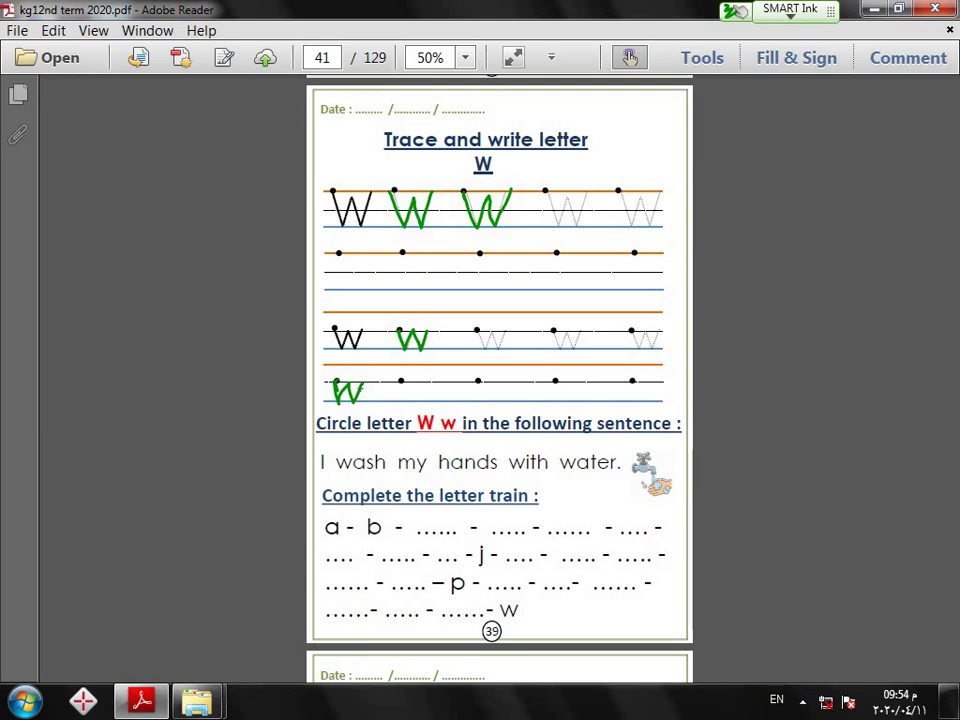
Circle the w in 'wash', 'with' and 'water' in green ink
{"action": "mouse_move", "coordinate": [354, 475]}
{"action": "left_mouse_down"}
{"action": "mouse_move", "coordinate": [334, 462]}
{"action": "mouse_move", "coordinate": [350, 450]}
{"action": "mouse_move", "coordinate": [345, 477]}
{"action": "left_mouse_up"}
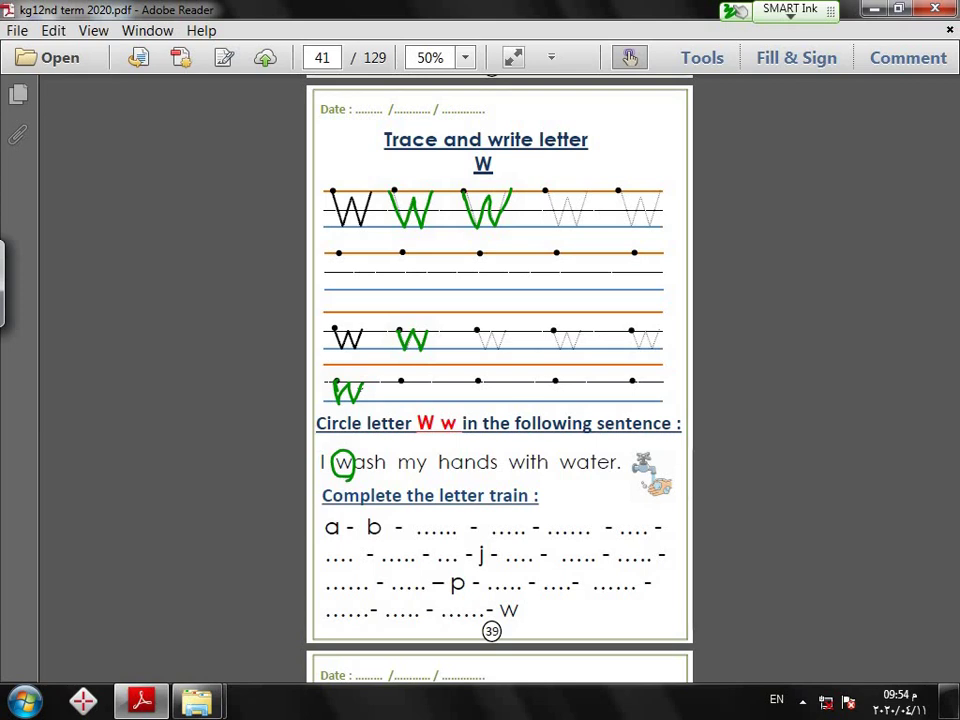
{"action": "mouse_move", "coordinate": [521, 477]}
{"action": "left_mouse_down"}
{"action": "mouse_move", "coordinate": [505, 462]}
{"action": "mouse_move", "coordinate": [526, 454]}
{"action": "mouse_move", "coordinate": [520, 475]}
{"action": "left_mouse_up"}
{"action": "mouse_move", "coordinate": [566, 449]}
{"action": "left_mouse_down"}
{"action": "mouse_move", "coordinate": [555, 472]}
{"action": "mouse_move", "coordinate": [578, 456]}
{"action": "mouse_move", "coordinate": [565, 481]}
{"action": "left_mouse_up"}
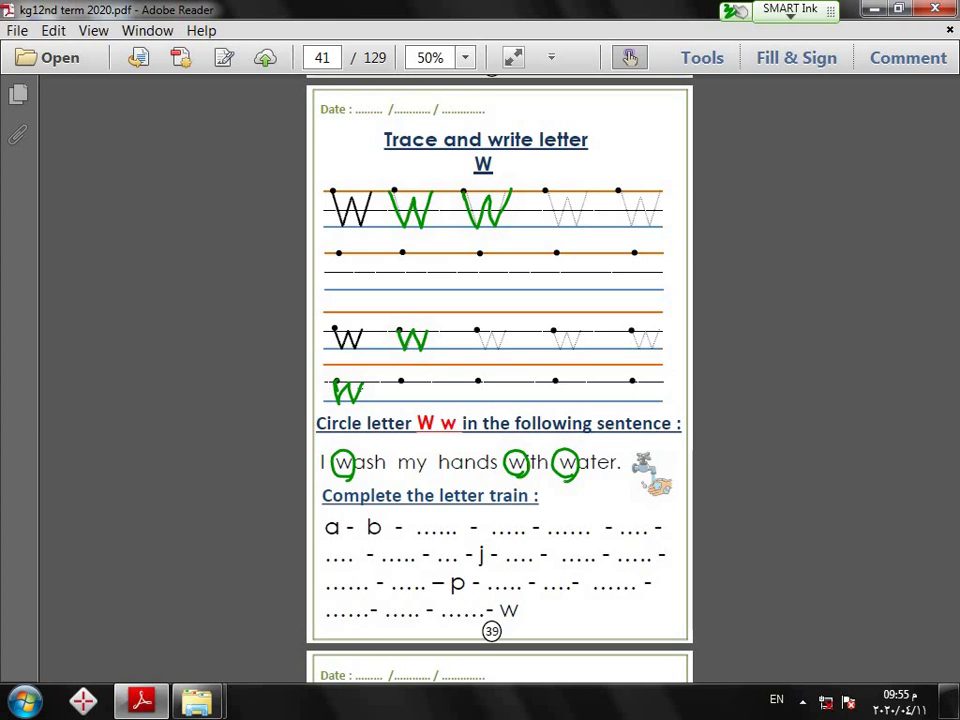
{"action": "left_click", "coordinate": [318, 533]}
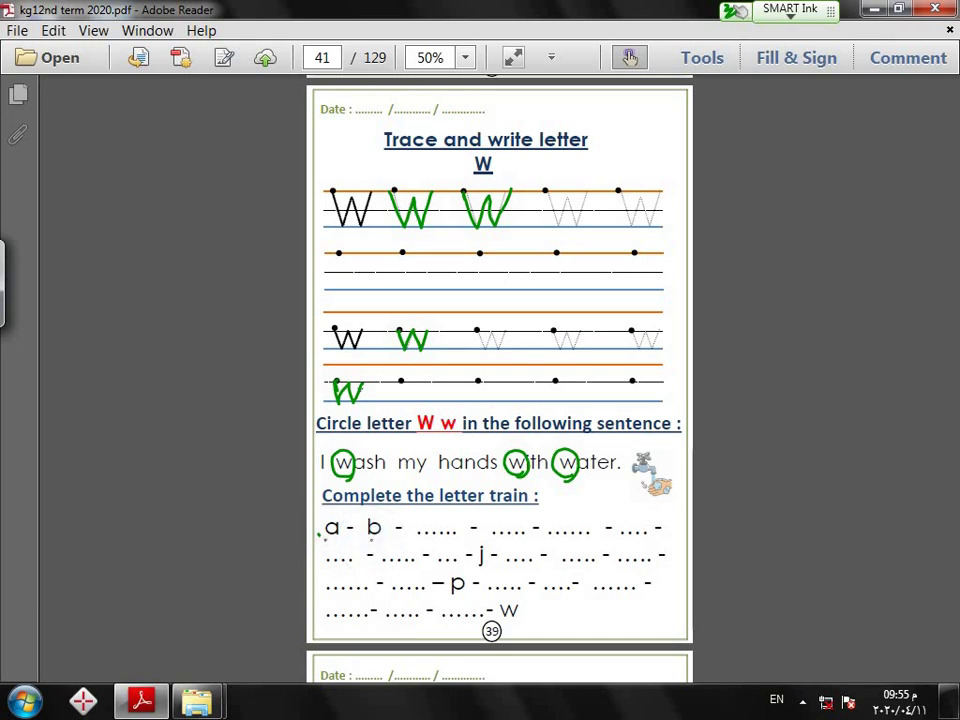
Handwrite c, d, e, f, g, h, i, k, l and m in the letter-train blanks
{"action": "mouse_move", "coordinate": [439, 518]}
{"action": "left_mouse_down"}
{"action": "mouse_move", "coordinate": [424, 522]}
{"action": "mouse_move", "coordinate": [441, 536]}
{"action": "left_mouse_up"}
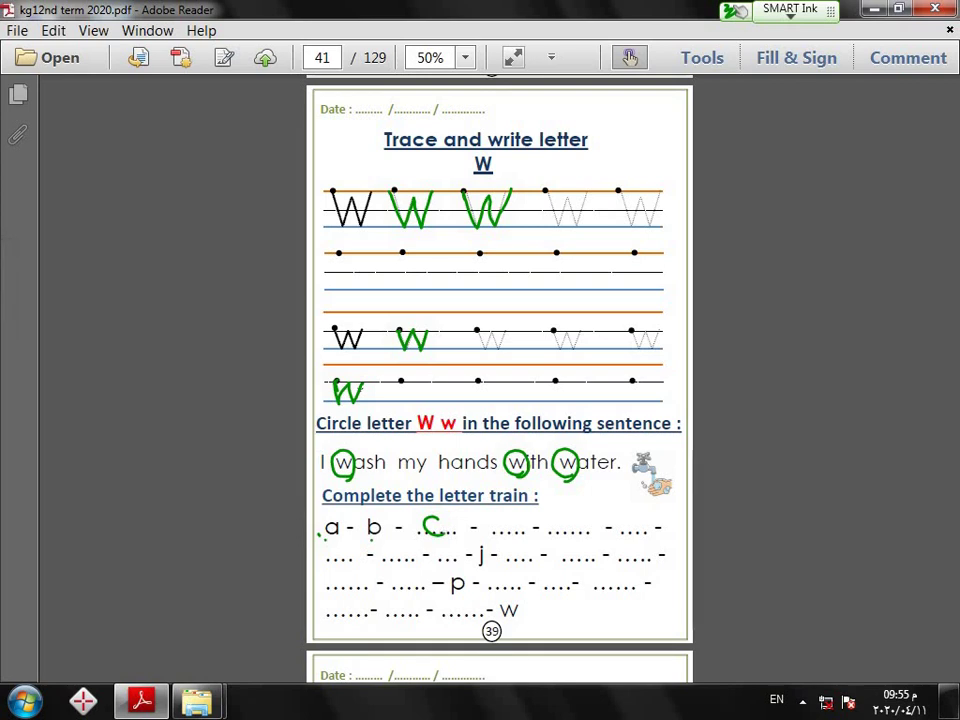
{"action": "mouse_move", "coordinate": [500, 520]}
{"action": "left_mouse_down"}
{"action": "mouse_move", "coordinate": [494, 532]}
{"action": "mouse_move", "coordinate": [504, 509]}
{"action": "left_mouse_up"}
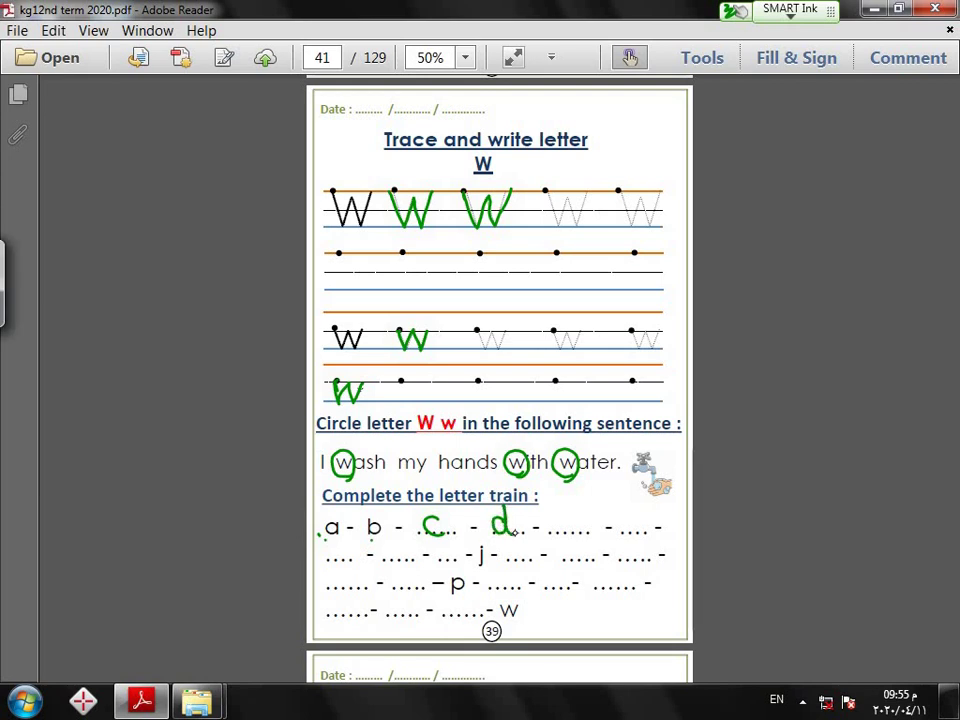
{"action": "mouse_move", "coordinate": [556, 523]}
{"action": "left_mouse_down"}
{"action": "mouse_move", "coordinate": [574, 521]}
{"action": "mouse_move", "coordinate": [565, 512]}
{"action": "mouse_move", "coordinate": [560, 534]}
{"action": "mouse_move", "coordinate": [576, 530]}
{"action": "left_mouse_up"}
{"action": "mouse_move", "coordinate": [637, 502]}
{"action": "left_mouse_down"}
{"action": "mouse_move", "coordinate": [628, 533]}
{"action": "mouse_move", "coordinate": [618, 518]}
{"action": "left_mouse_up"}
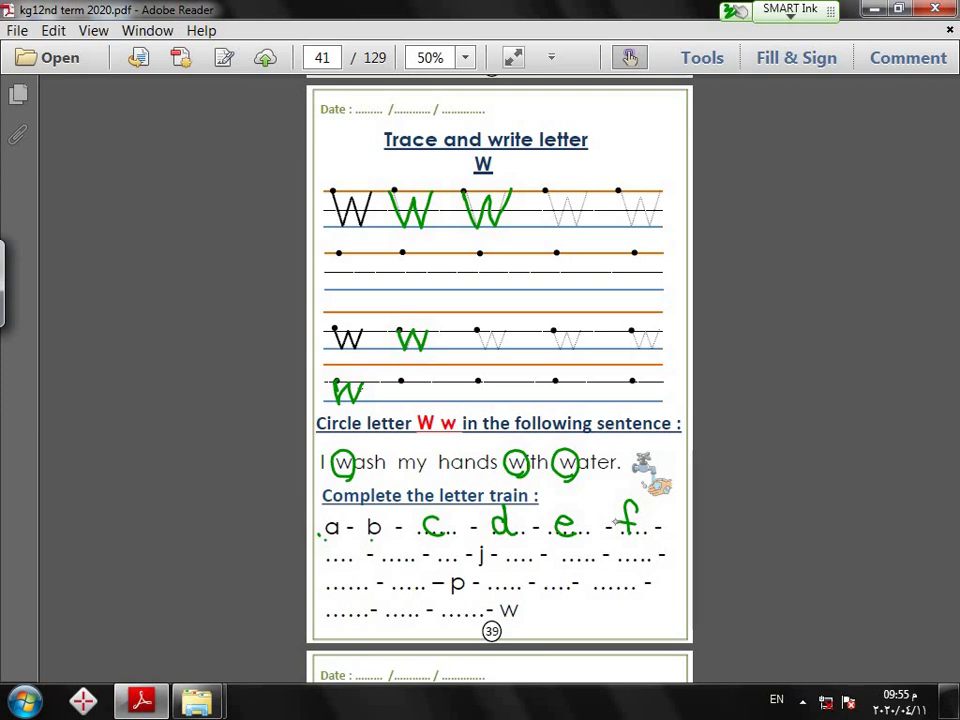
{"action": "mouse_move", "coordinate": [331, 554]}
{"action": "left_mouse_down"}
{"action": "mouse_move", "coordinate": [344, 550]}
{"action": "mouse_move", "coordinate": [335, 561]}
{"action": "mouse_move", "coordinate": [345, 549]}
{"action": "mouse_move", "coordinate": [343, 568]}
{"action": "mouse_move", "coordinate": [330, 571]}
{"action": "left_mouse_up"}
{"action": "mouse_move", "coordinate": [389, 535]}
{"action": "left_mouse_down"}
{"action": "mouse_move", "coordinate": [388, 565]}
{"action": "mouse_move", "coordinate": [399, 551]}
{"action": "mouse_move", "coordinate": [401, 564]}
{"action": "mouse_move", "coordinate": [443, 563]}
{"action": "left_mouse_up"}
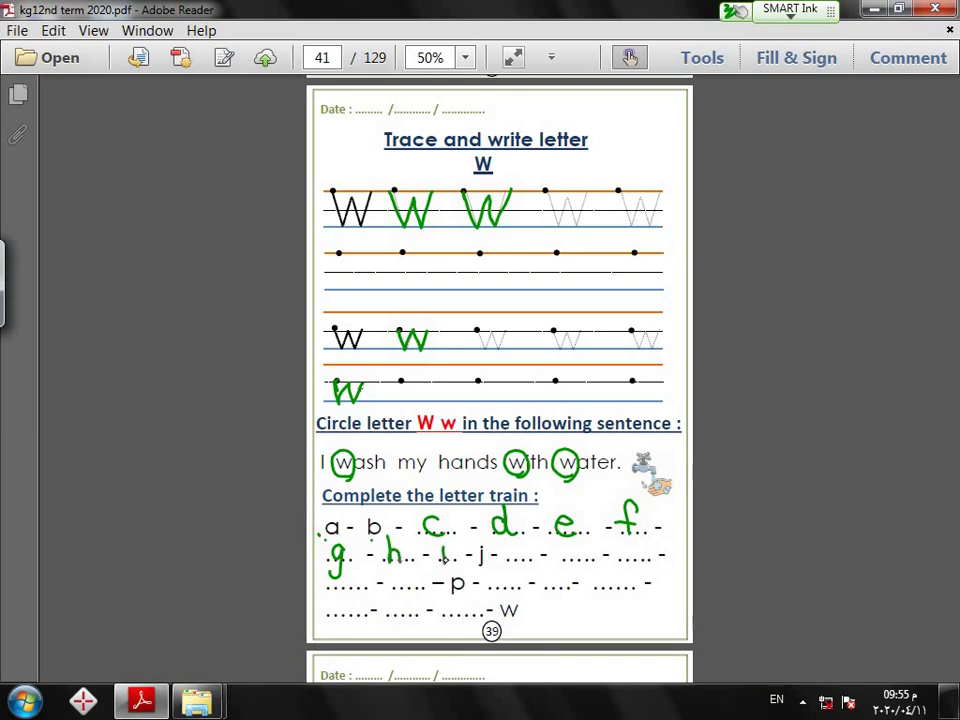
{"action": "left_click", "coordinate": [444, 540]}
{"action": "mouse_move", "coordinate": [513, 541]}
{"action": "left_mouse_down"}
{"action": "mouse_move", "coordinate": [513, 562]}
{"action": "mouse_move", "coordinate": [528, 562]}
{"action": "left_mouse_up"}
{"action": "left_click_drag", "start_coordinate": [572, 541], "coordinate": [575, 556]}
{"action": "mouse_move", "coordinate": [616, 545]}
{"action": "left_mouse_down"}
{"action": "mouse_move", "coordinate": [631, 565]}
{"action": "mouse_move", "coordinate": [642, 563]}
{"action": "left_mouse_up"}
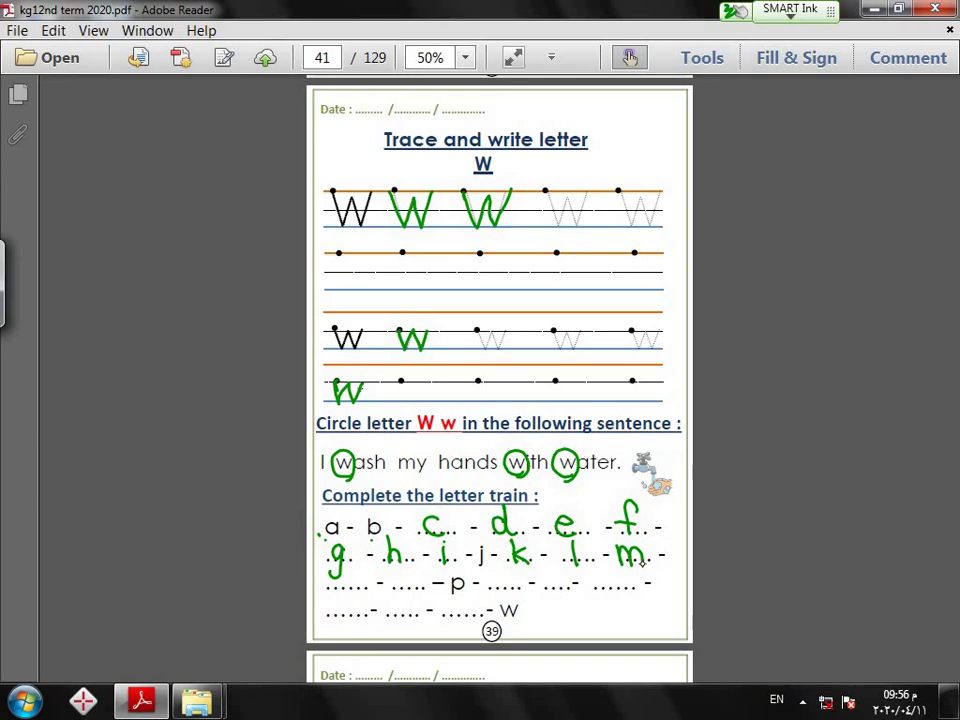
Write n, o, q, r and s in the third row of the letter train
{"action": "mouse_move", "coordinate": [341, 578]}
{"action": "left_mouse_down"}
{"action": "mouse_move", "coordinate": [343, 591]}
{"action": "mouse_move", "coordinate": [343, 576]}
{"action": "mouse_move", "coordinate": [355, 575]}
{"action": "mouse_move", "coordinate": [354, 588]}
{"action": "mouse_move", "coordinate": [398, 566]}
{"action": "mouse_move", "coordinate": [401, 580]}
{"action": "left_mouse_up"}
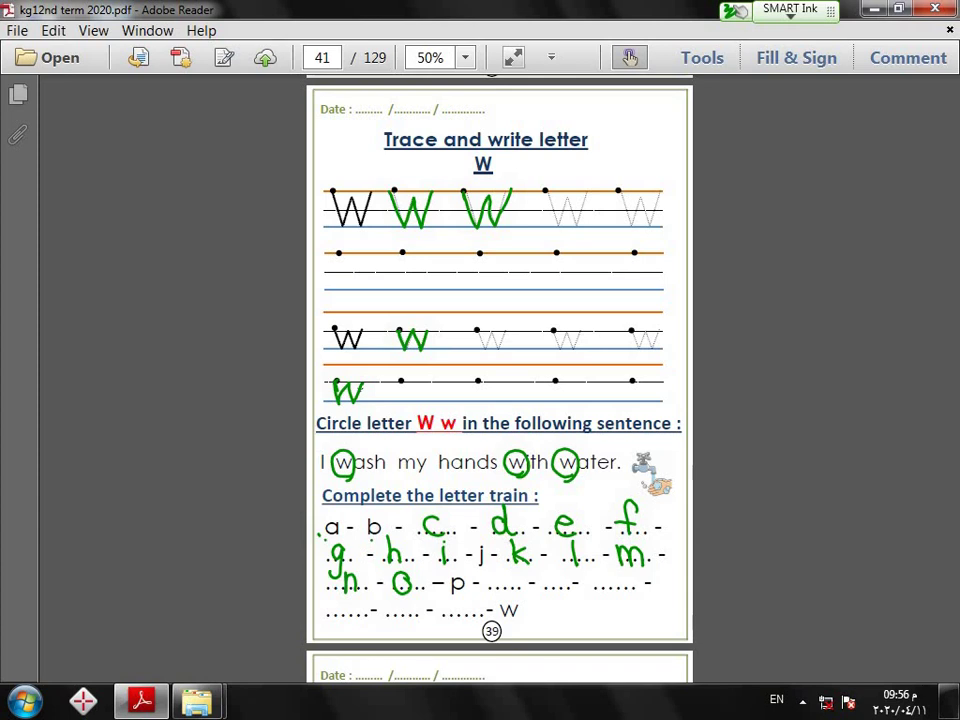
{"action": "mouse_move", "coordinate": [507, 571]}
{"action": "left_mouse_down"}
{"action": "mouse_move", "coordinate": [495, 586]}
{"action": "mouse_move", "coordinate": [506, 576]}
{"action": "mouse_move", "coordinate": [506, 591]}
{"action": "left_mouse_up"}
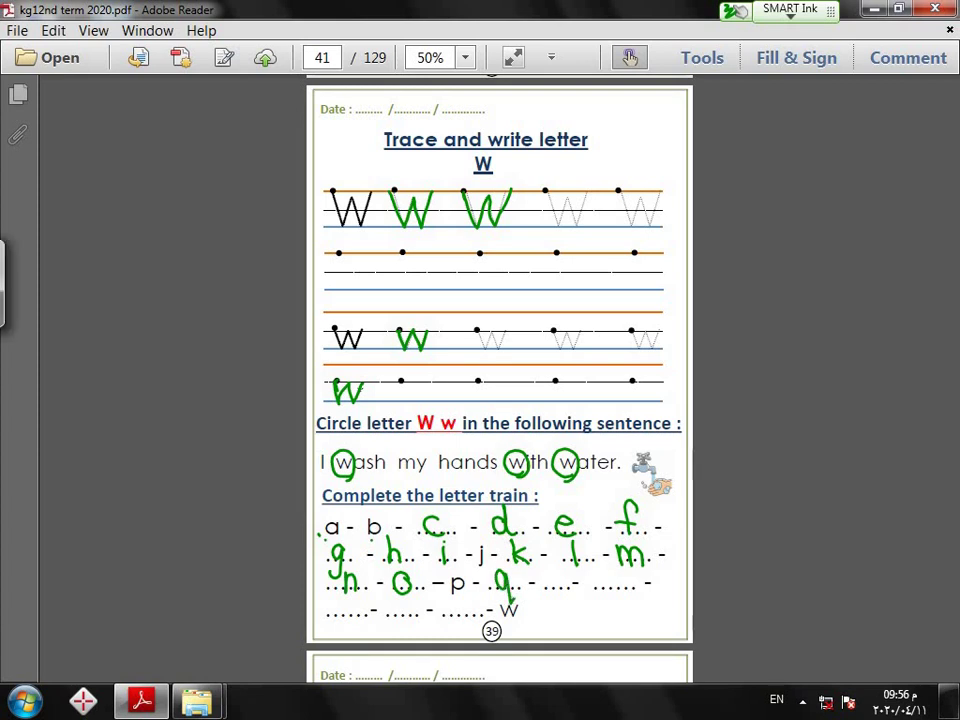
{"action": "mouse_move", "coordinate": [548, 566]}
{"action": "left_mouse_down"}
{"action": "mouse_move", "coordinate": [548, 590]}
{"action": "mouse_move", "coordinate": [565, 570]}
{"action": "left_mouse_up"}
{"action": "left_click_drag", "start_coordinate": [617, 570], "coordinate": [603, 588]}
Write t, u and v before the final w, then check the network and hidden tray icons
{"action": "mouse_move", "coordinate": [331, 597]}
{"action": "left_mouse_down"}
{"action": "mouse_move", "coordinate": [332, 616]}
{"action": "mouse_move", "coordinate": [341, 600]}
{"action": "mouse_move", "coordinate": [404, 602]}
{"action": "mouse_move", "coordinate": [407, 615]}
{"action": "left_mouse_up"}
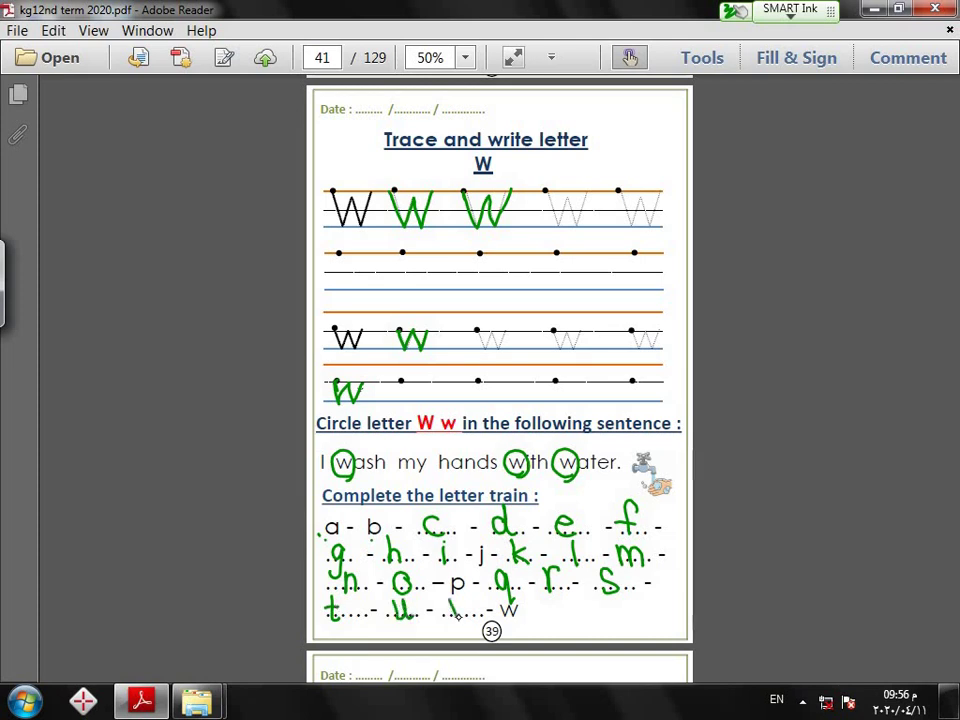
{"action": "left_click_drag", "start_coordinate": [447, 598], "coordinate": [463, 600]}
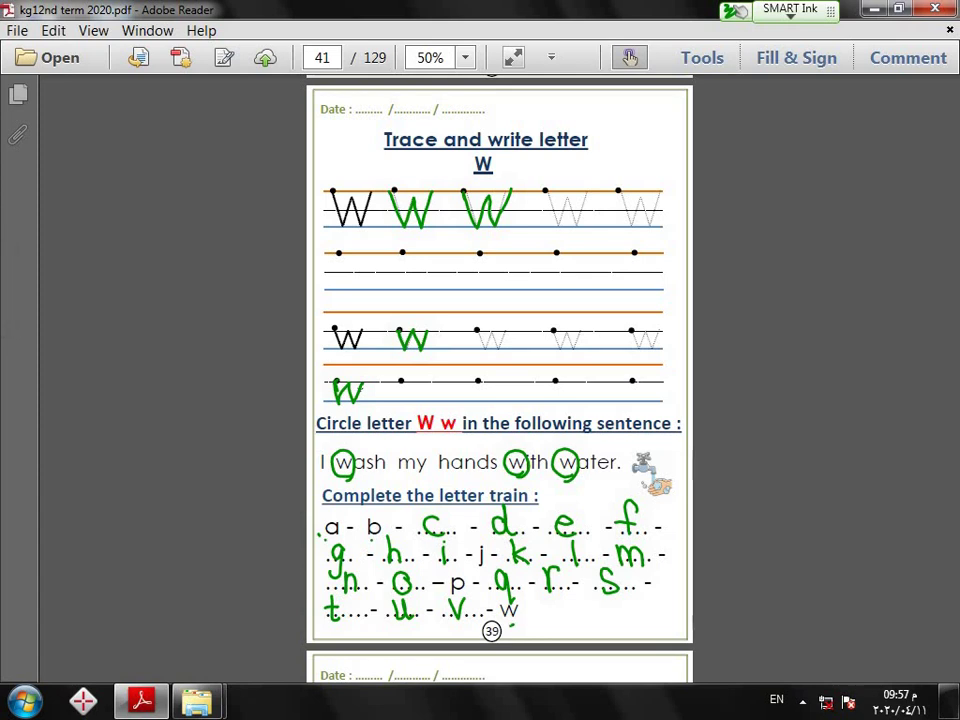
{"action": "left_click", "coordinate": [825, 702]}
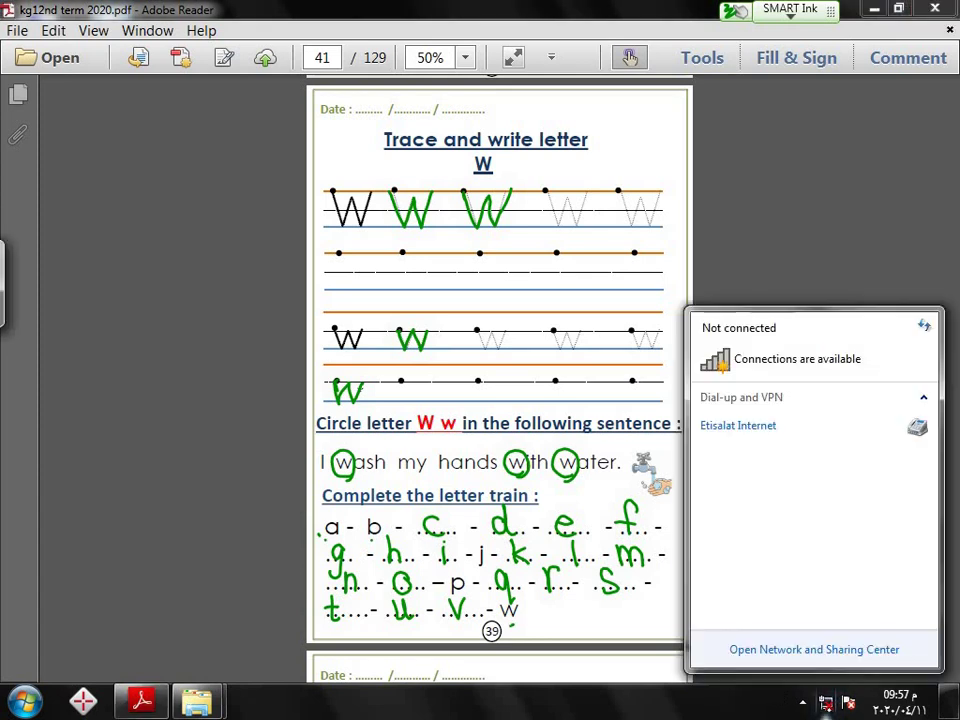
{"action": "left_click", "coordinate": [802, 700]}
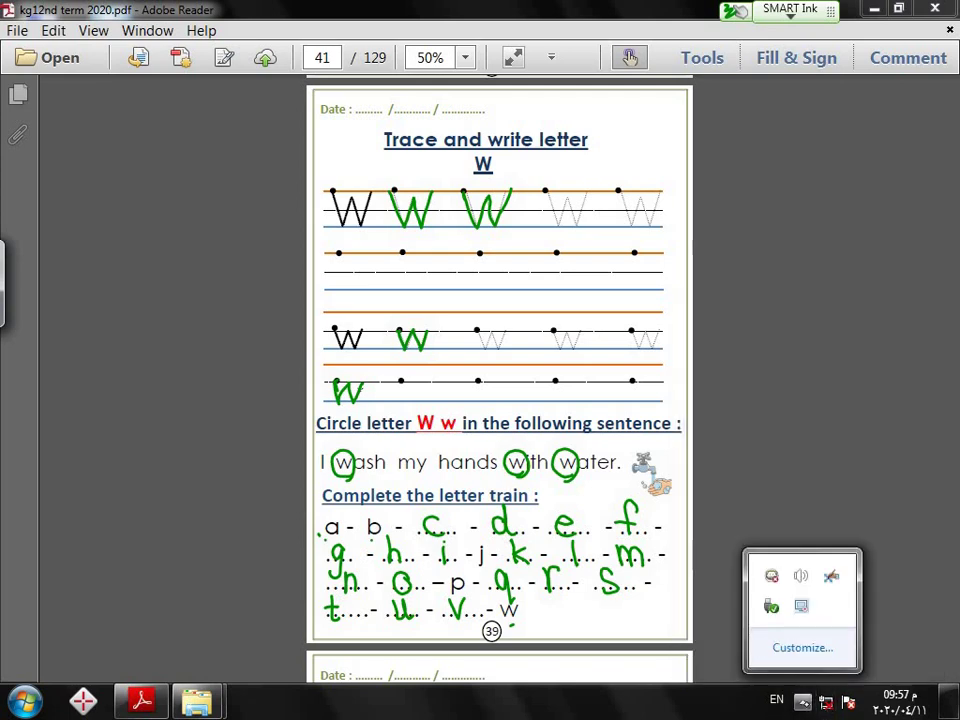